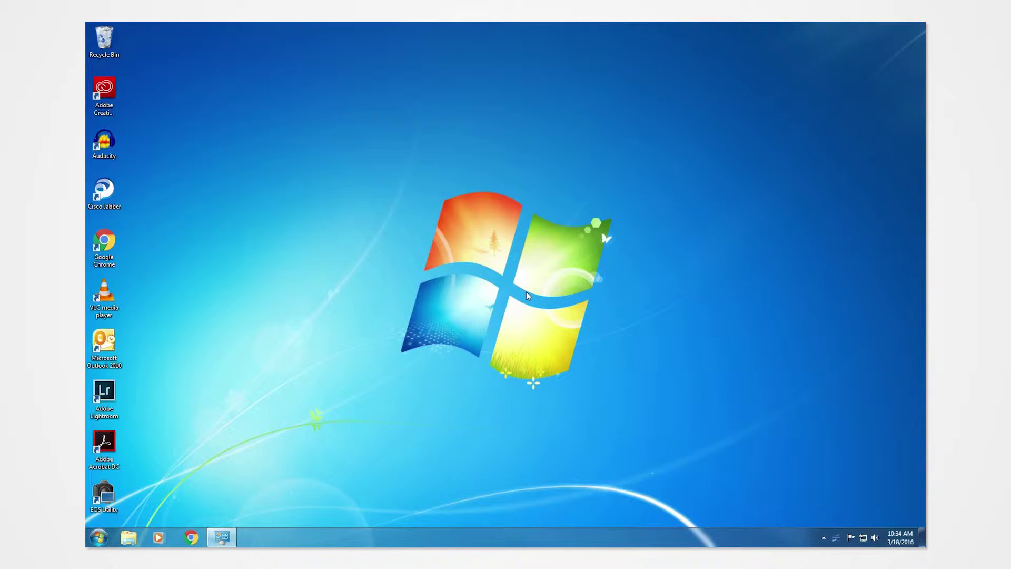
# Step: Check that the System window reports 64-bit Windows 7 Enterprise, then close it
pyautogui.press('super+Pause')
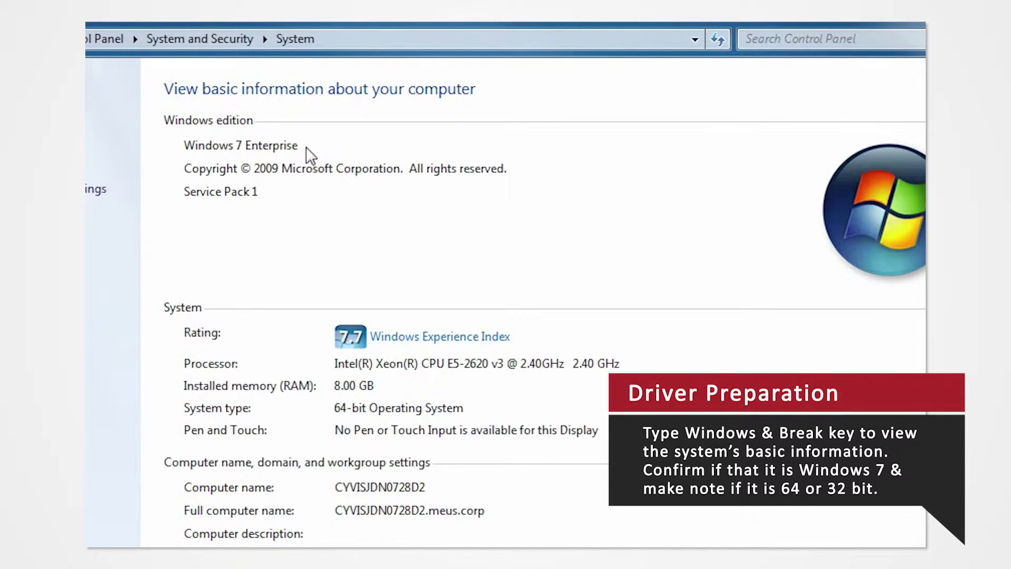
pyautogui.click(463, 414)
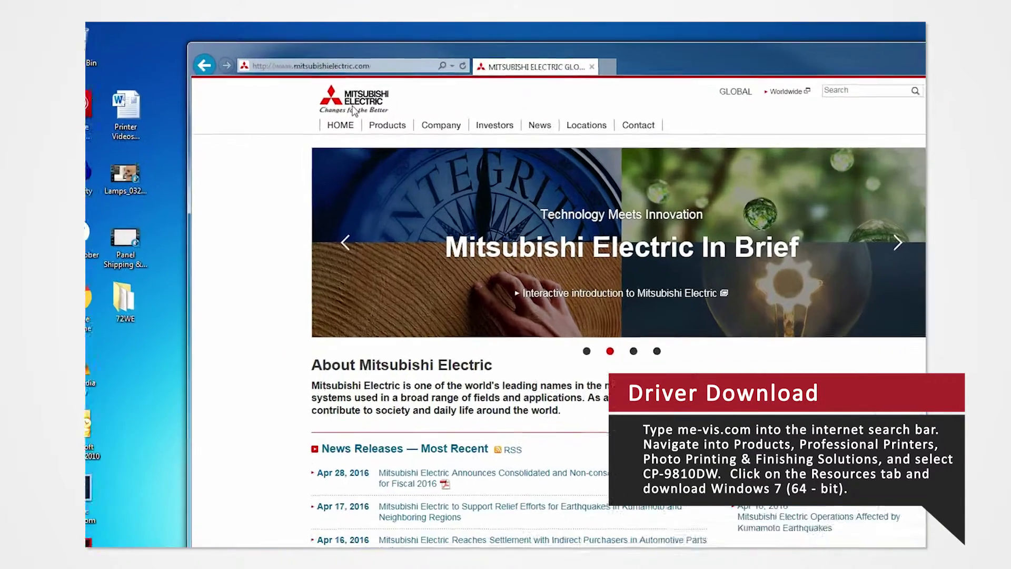
# Step: Go to me-vis.com and browse to Professional Printers > Photo Printing and Finishing Solutions
pyautogui.hotkey('alt', 'd')
pyautogui.write('me-')
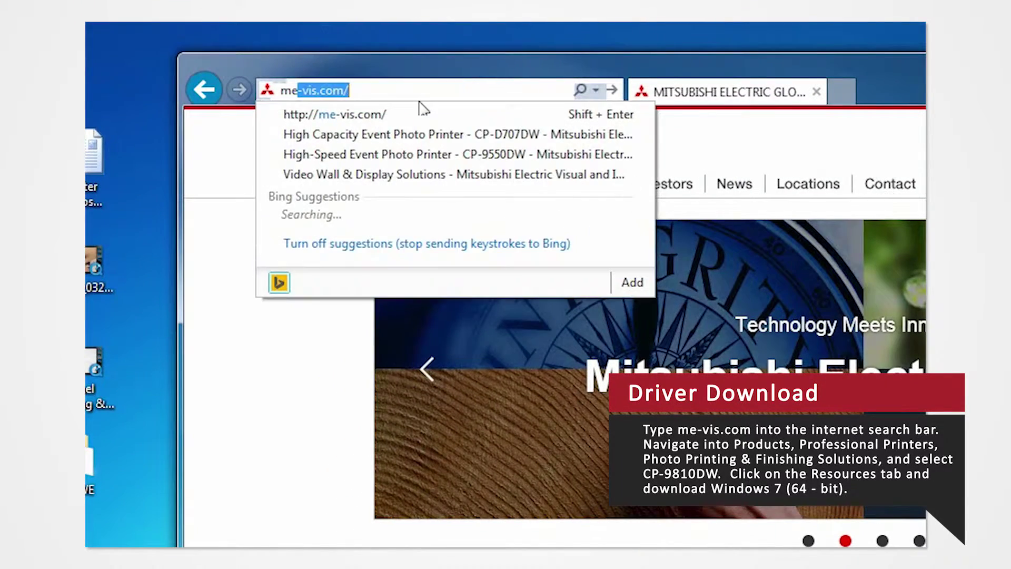
pyautogui.write('vis.com')
pyautogui.press('Return')
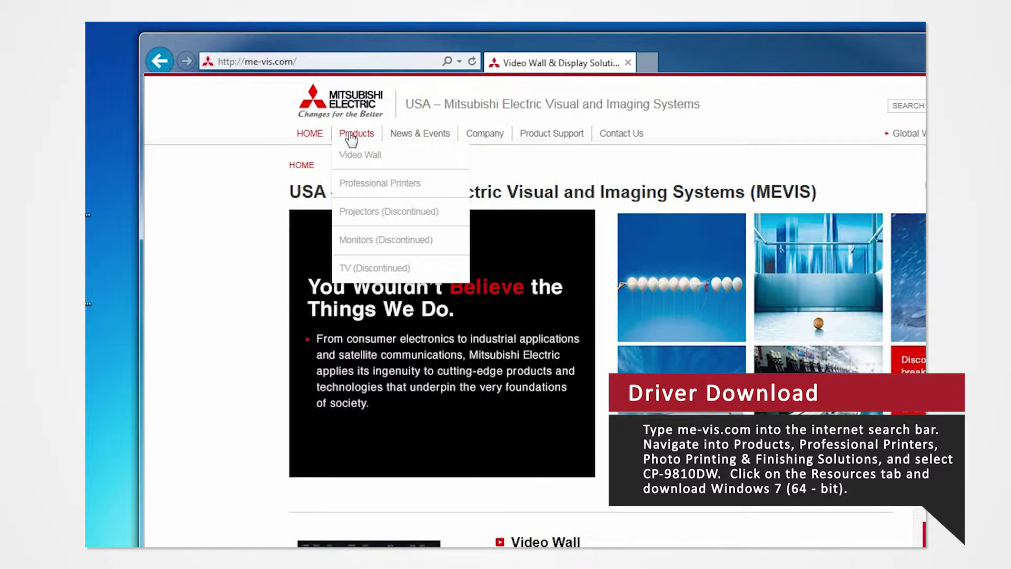
pyautogui.click(358, 192)
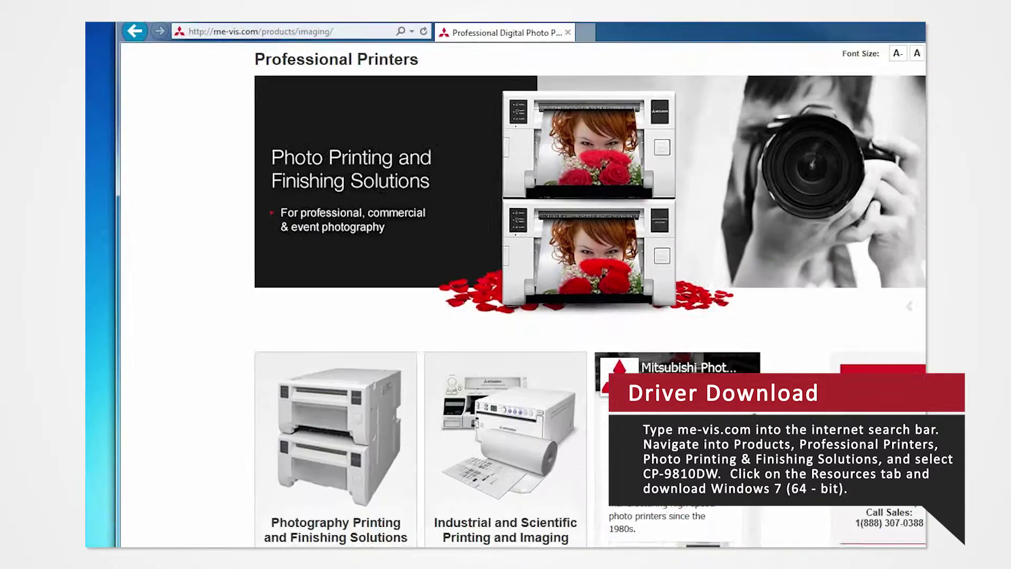
pyautogui.scroll(-5, 258, 115)
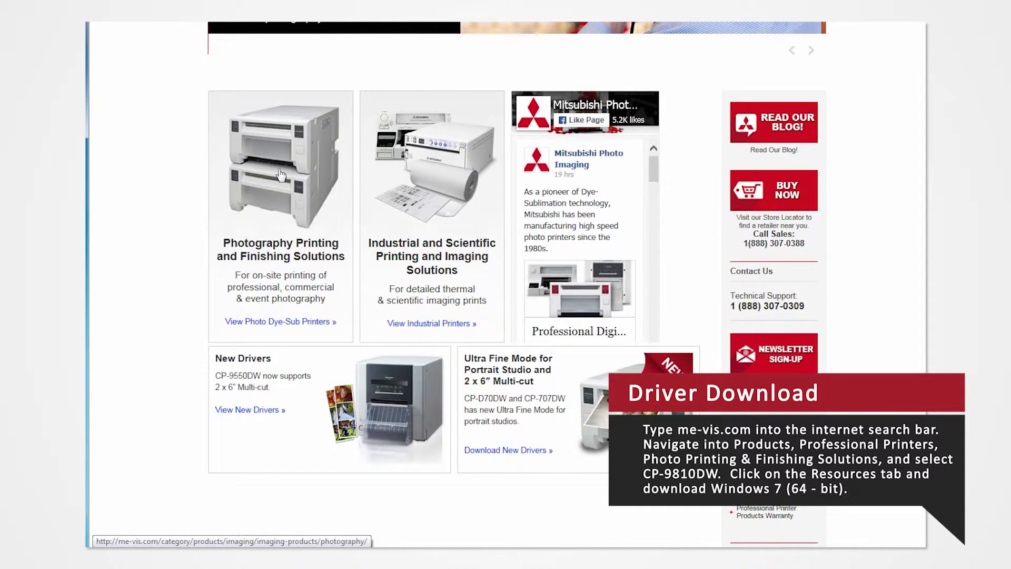
pyautogui.click(281, 175)
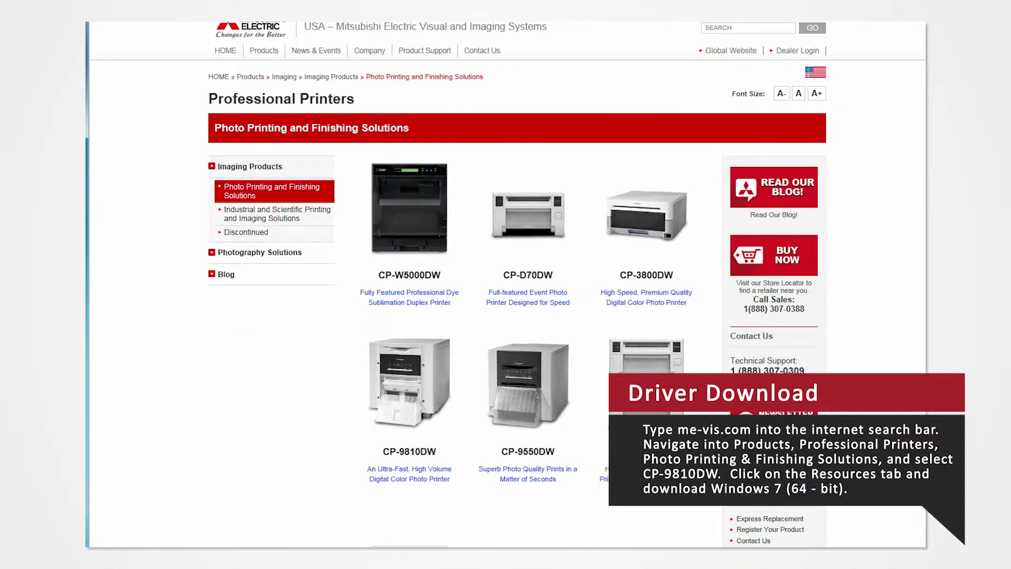
# Step: Open the CP-9810DW product page and show its driver and document downloads
pyautogui.scroll(-2, 421, 301)
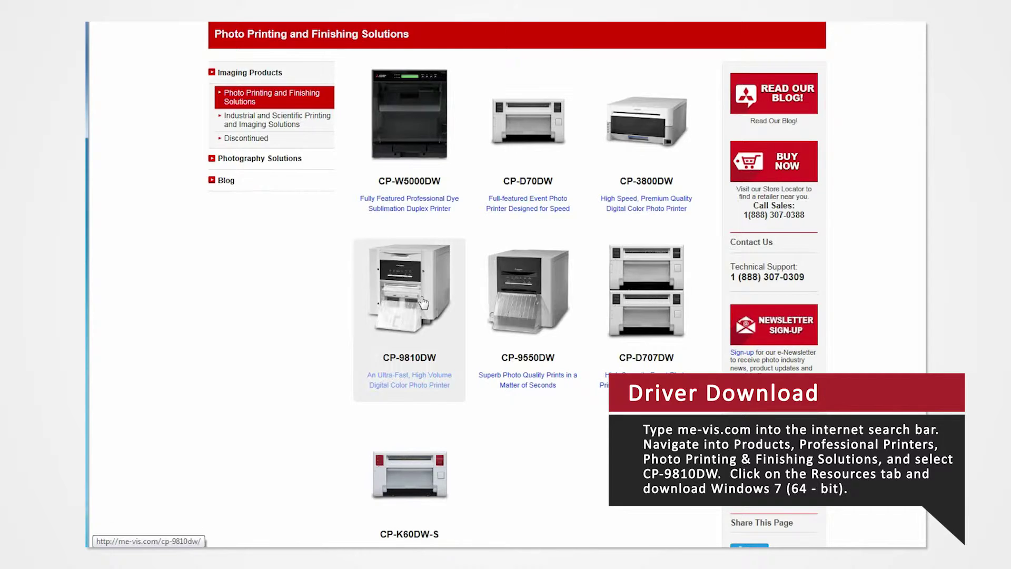
pyautogui.click(423, 302)
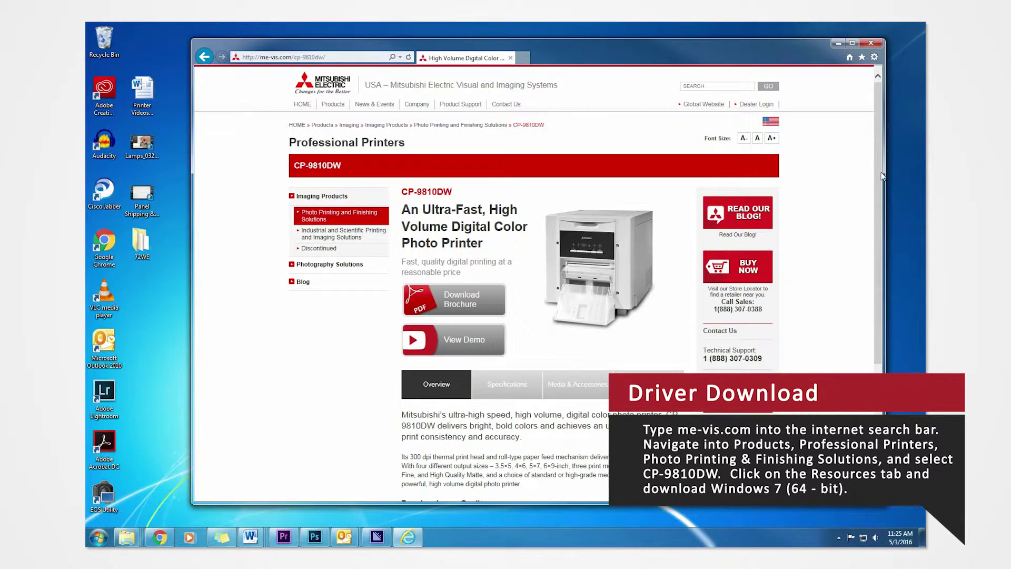
pyautogui.moveTo(882, 177); pyautogui.dragTo(884, 268)
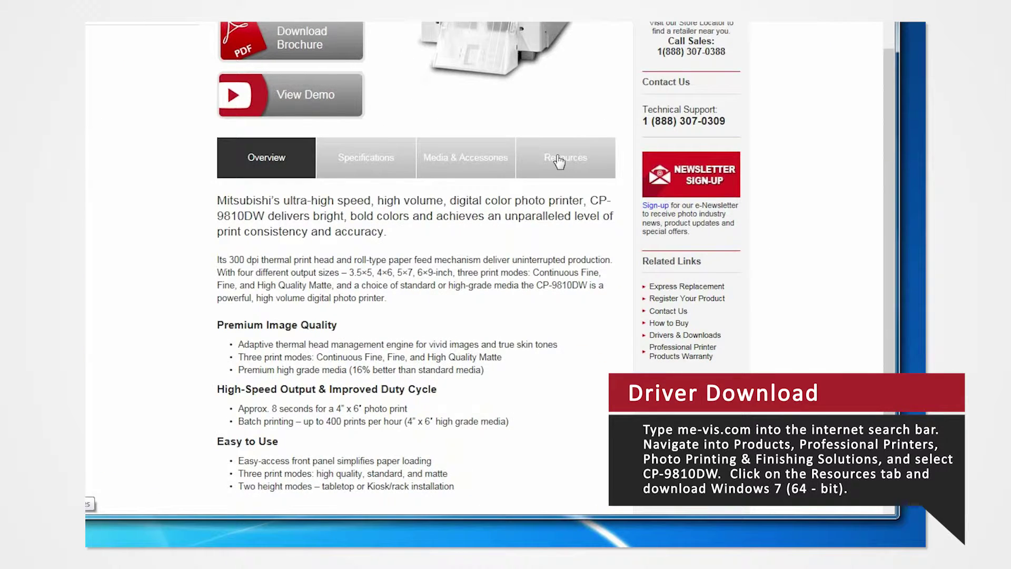
pyautogui.click(559, 162)
# Step: Save the Windows 7 / Vista (64-bit) CP-9810DW driver zip to the Desktop
pyautogui.moveTo(887, 134); pyautogui.dragTo(886, 237)
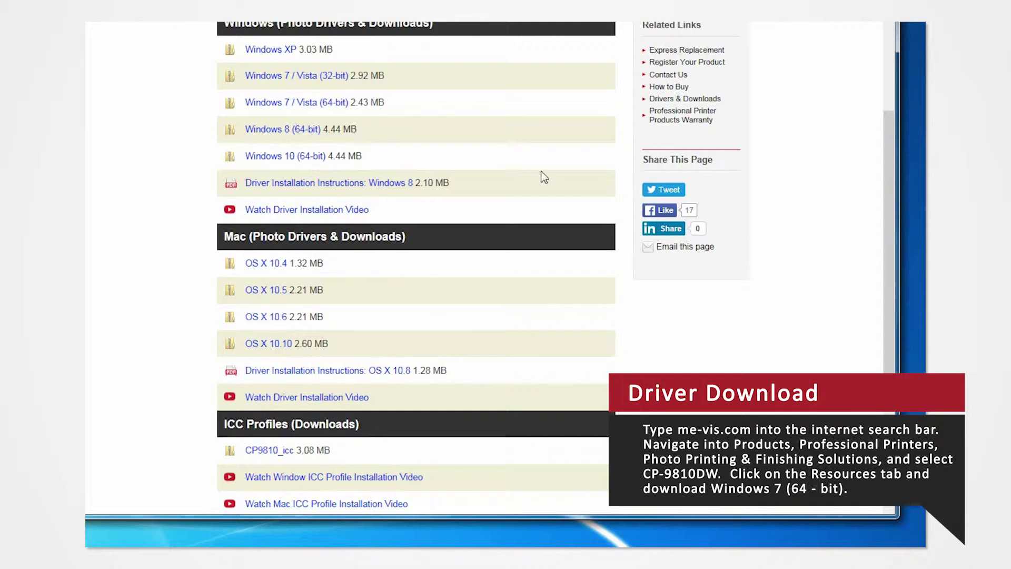
pyautogui.rightClick(321, 107)
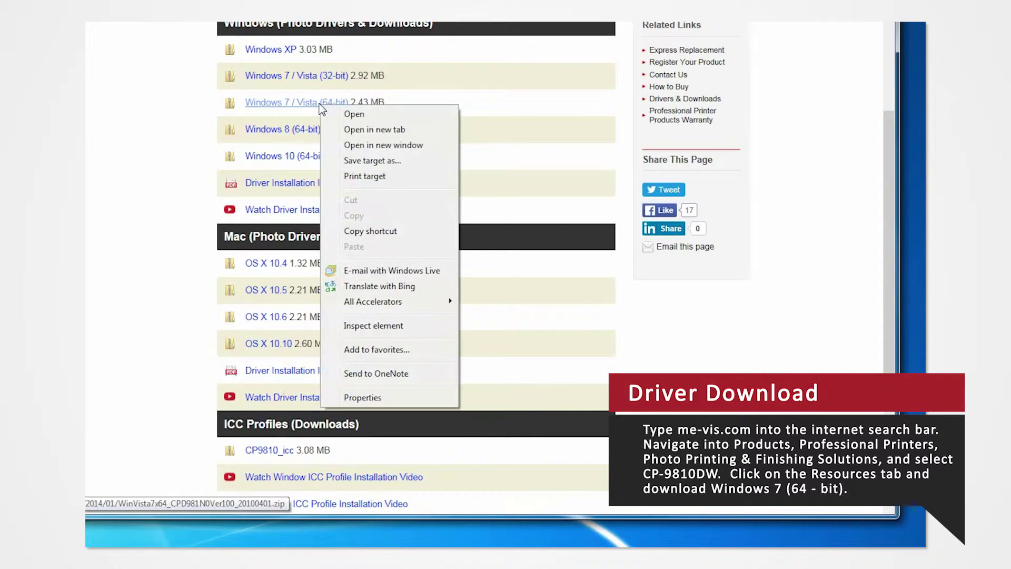
pyautogui.click(352, 161)
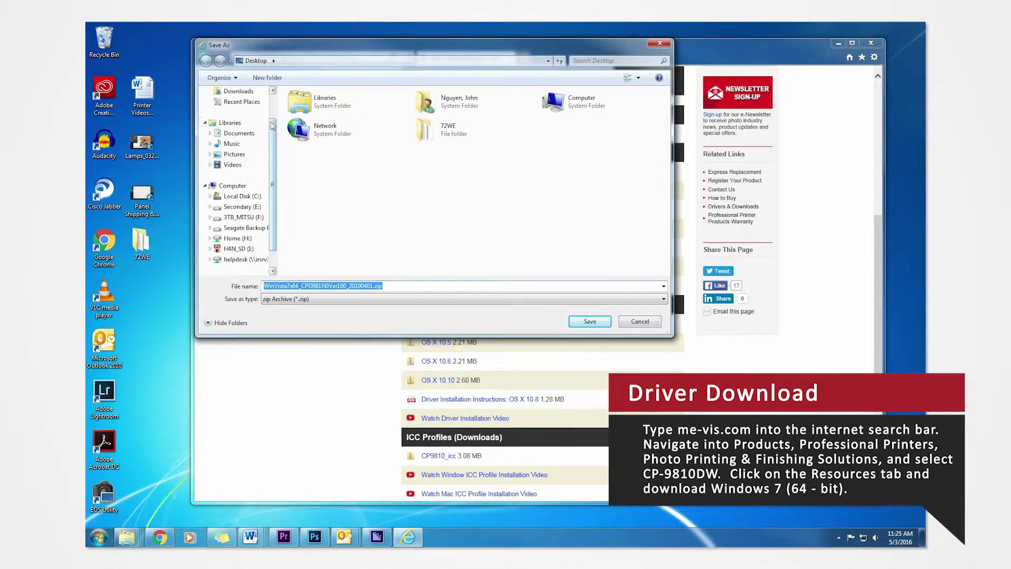
pyautogui.scroll(1, 242, 126)
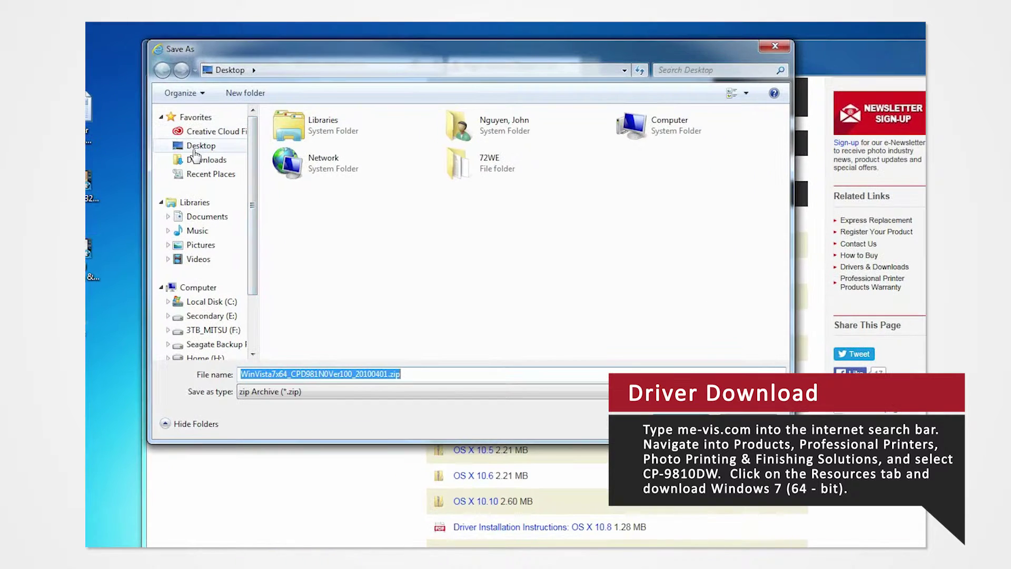
pyautogui.click(194, 149)
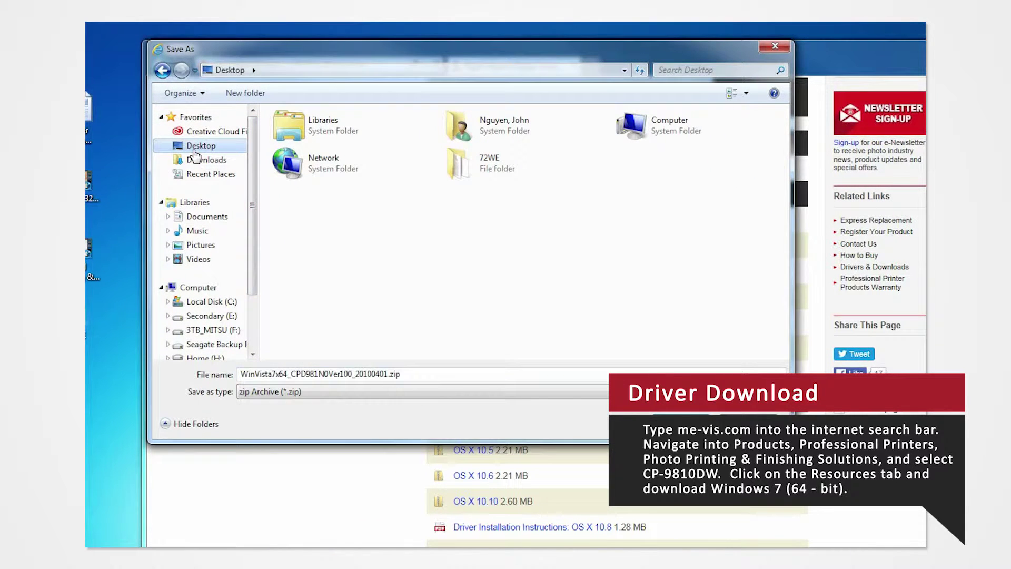
pyautogui.press('Return')
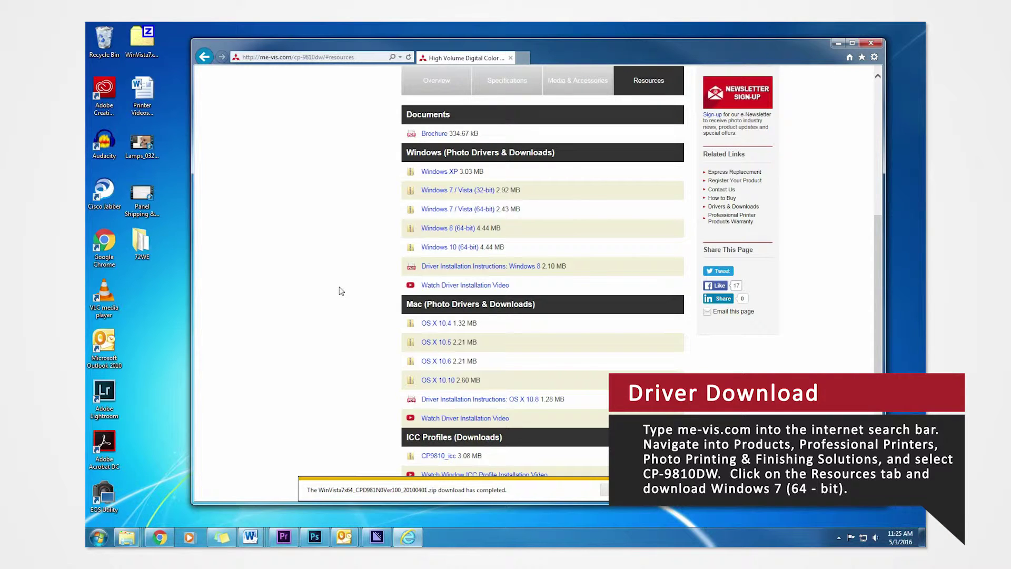
# Step: Extract the desktop driver zip with 7-Zip Extract Here into a WinVista7x64 folder
pyautogui.click(838, 45)
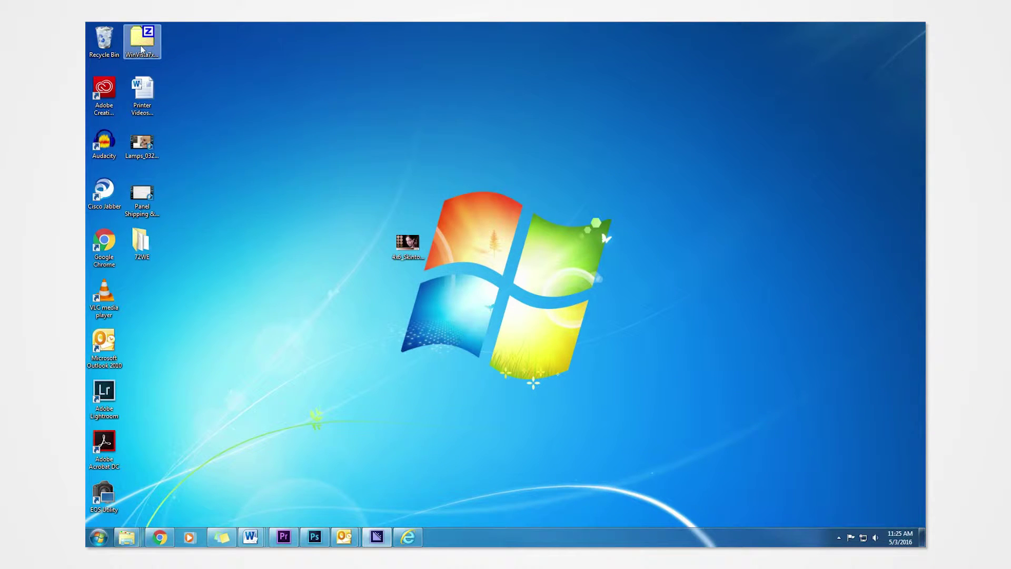
pyautogui.moveTo(141, 49); pyautogui.dragTo(475, 278)
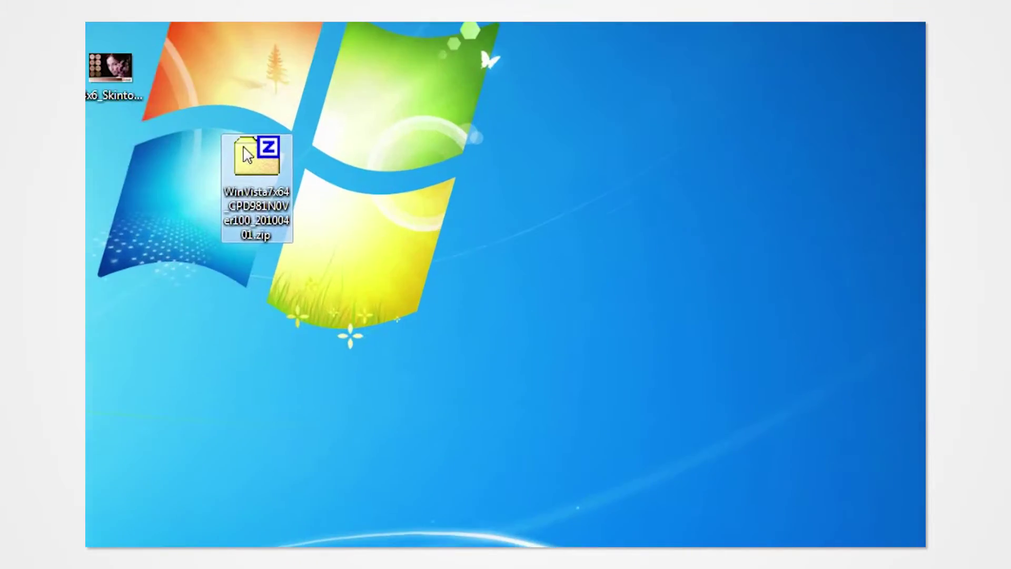
pyautogui.rightClick(252, 170)
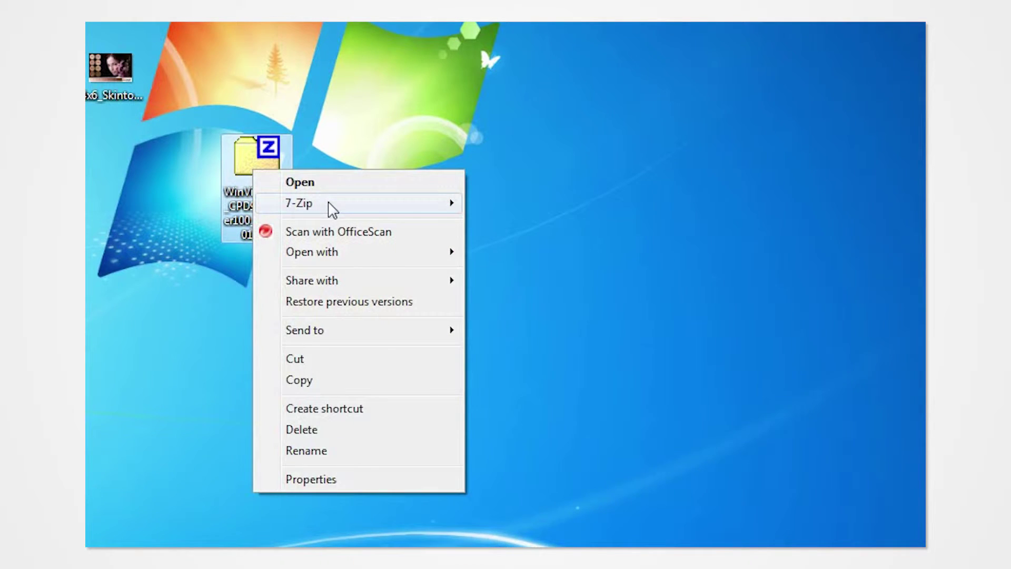
pyautogui.moveTo(298, 203)
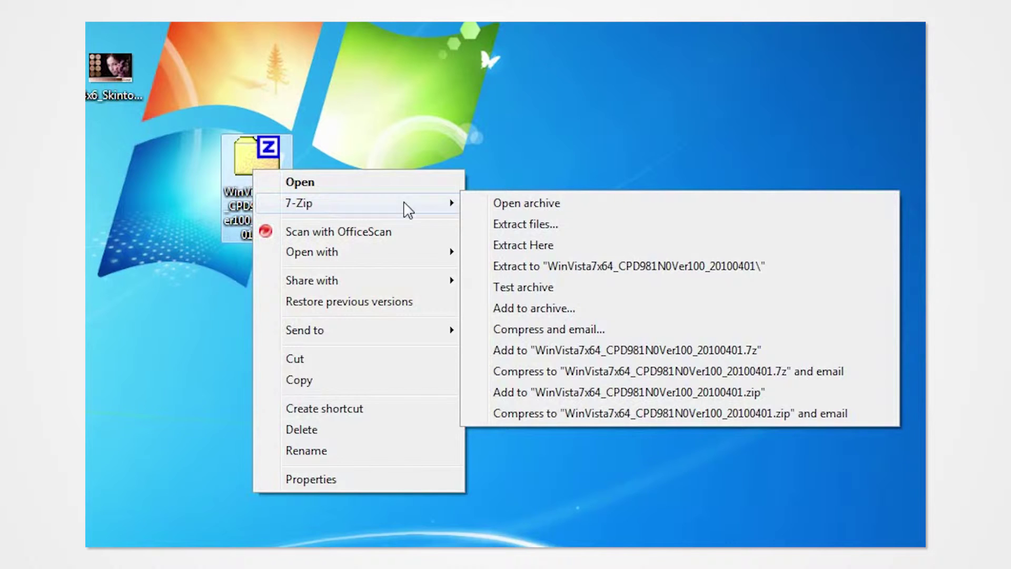
pyautogui.click(527, 237)
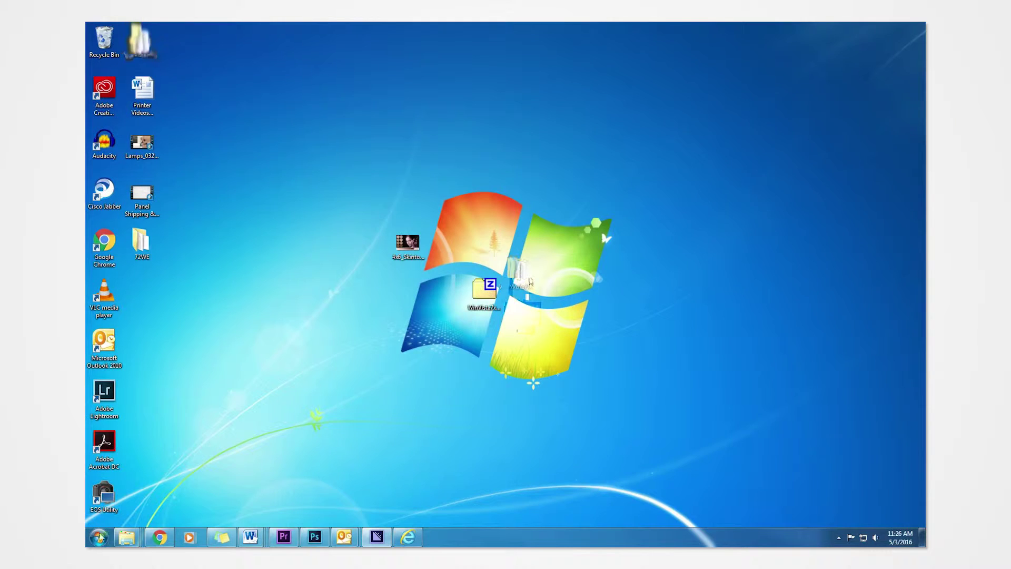
# Step: Open Print Server Properties from Devices and Printers, view its Drivers list, and launch Add Printer Driver
pyautogui.click(99, 538)
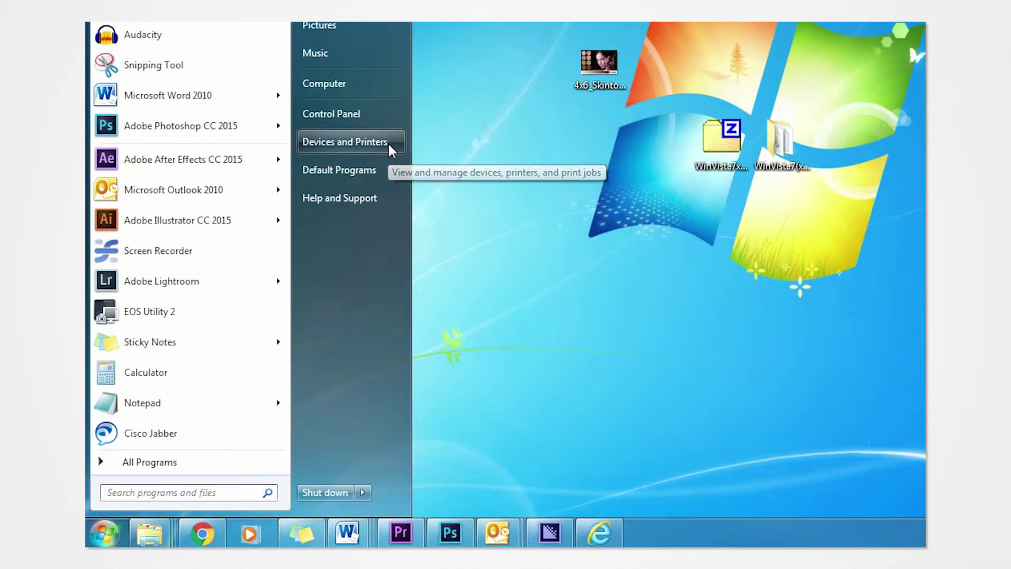
pyautogui.click(389, 146)
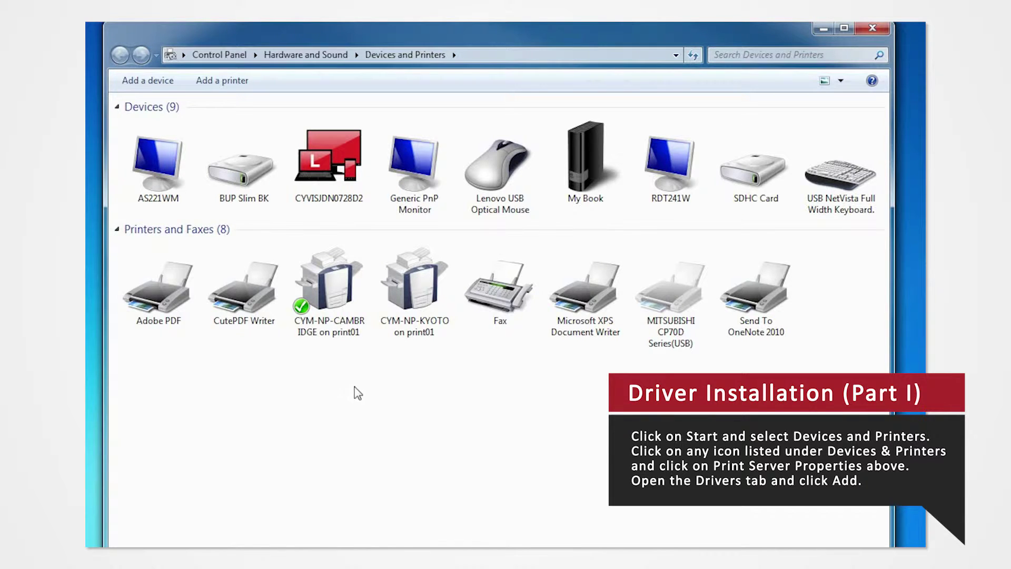
pyautogui.click(488, 307)
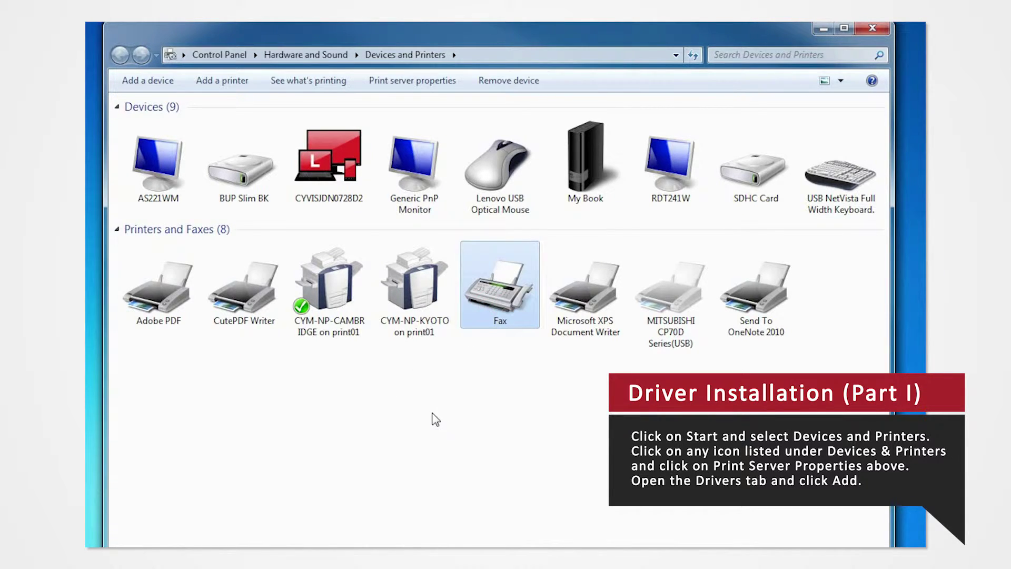
pyautogui.click(404, 94)
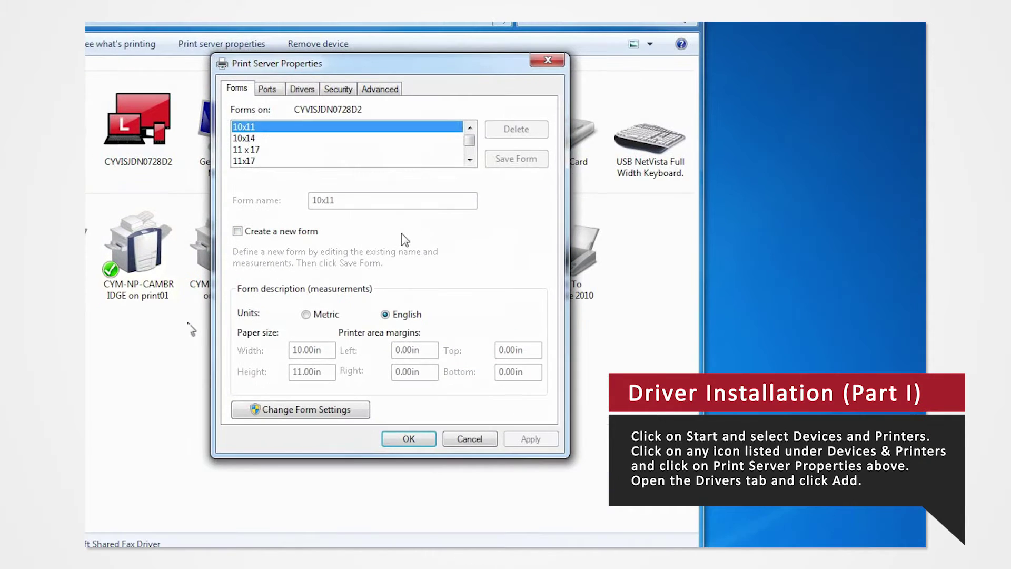
pyautogui.click(303, 91)
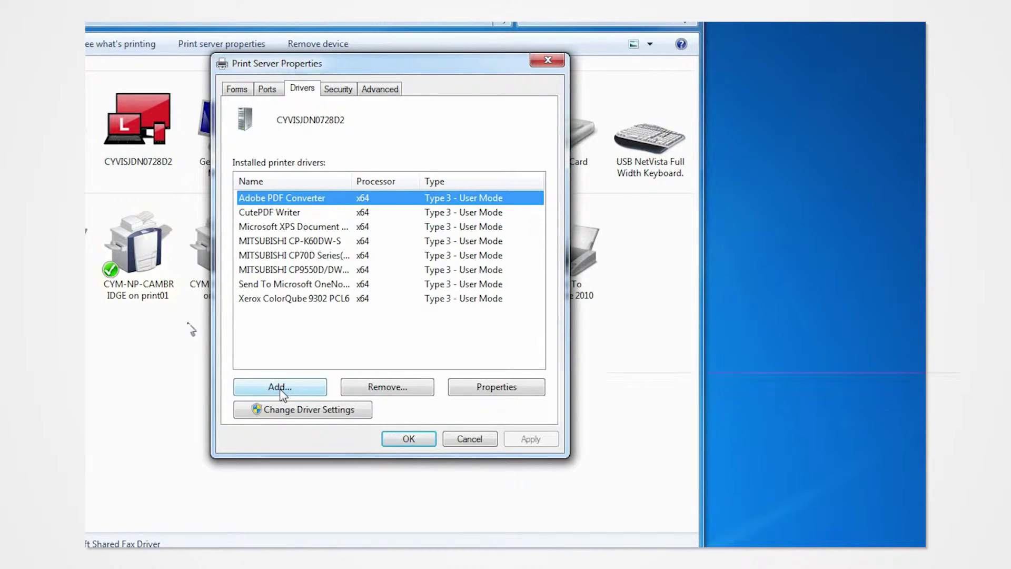
pyautogui.click(281, 393)
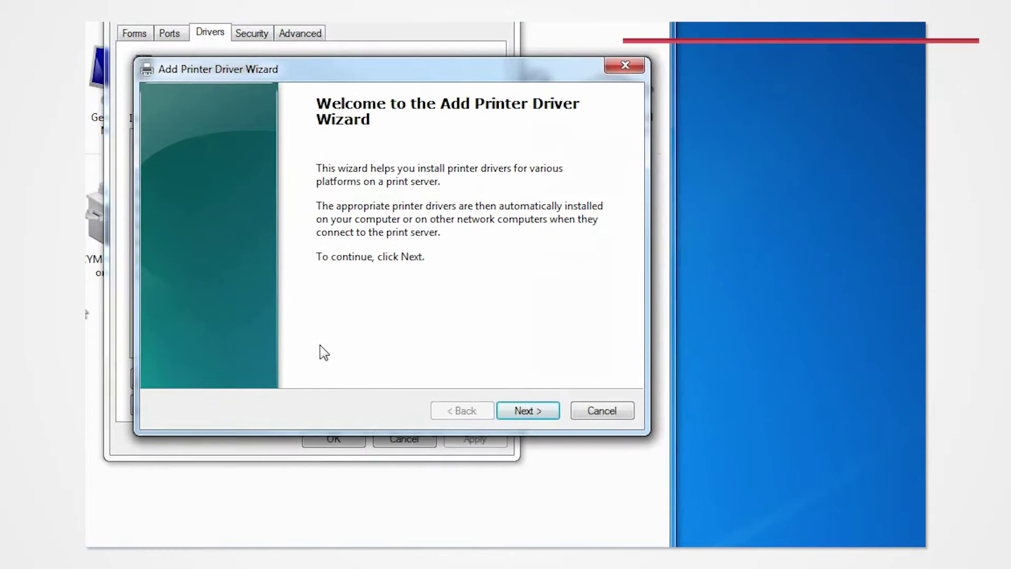
# Step: Keep only the x64 processor architecture selected in the Add Printer Driver Wizard
pyautogui.click(535, 416)
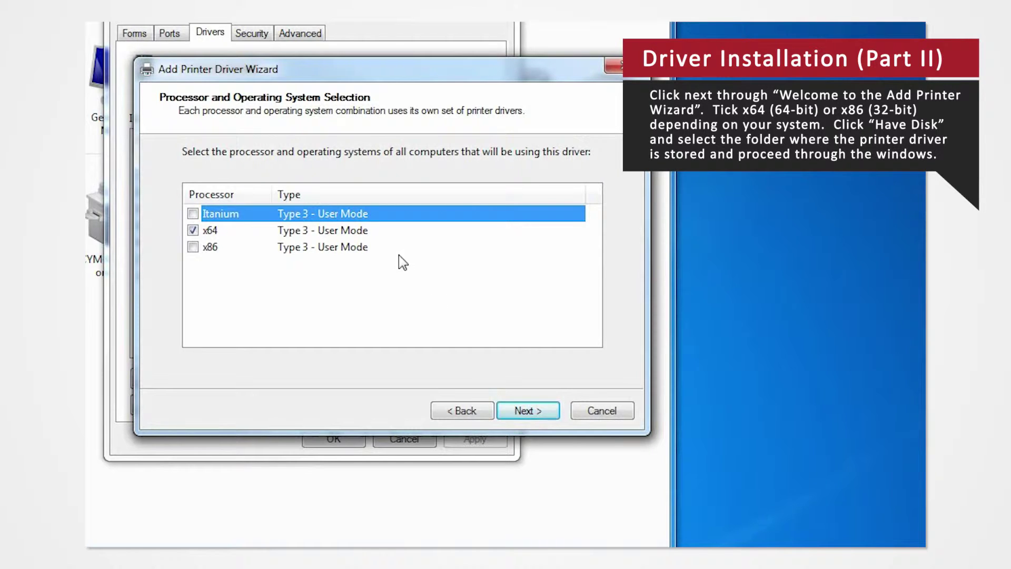
pyautogui.click(384, 234)
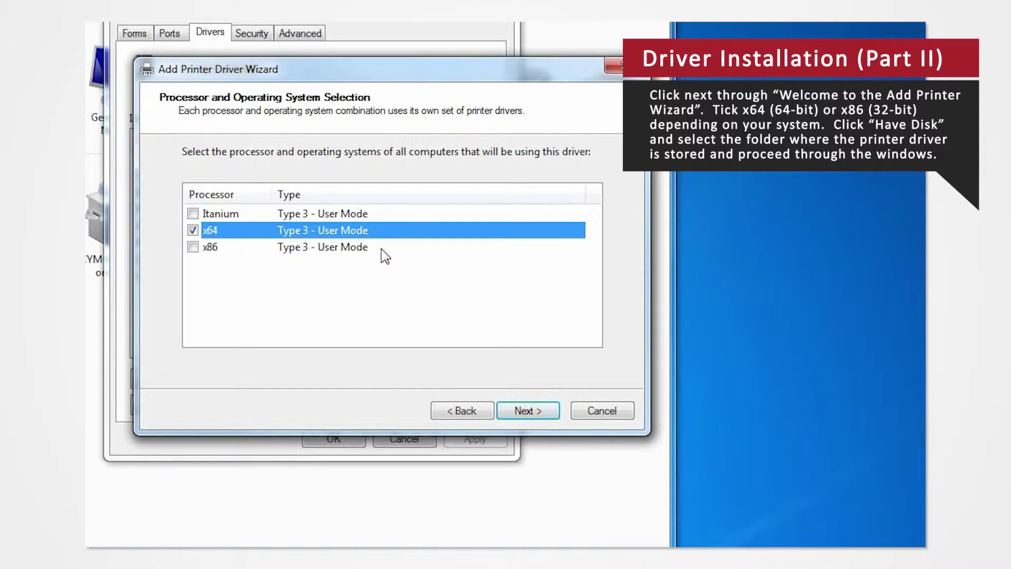
pyautogui.click(383, 249)
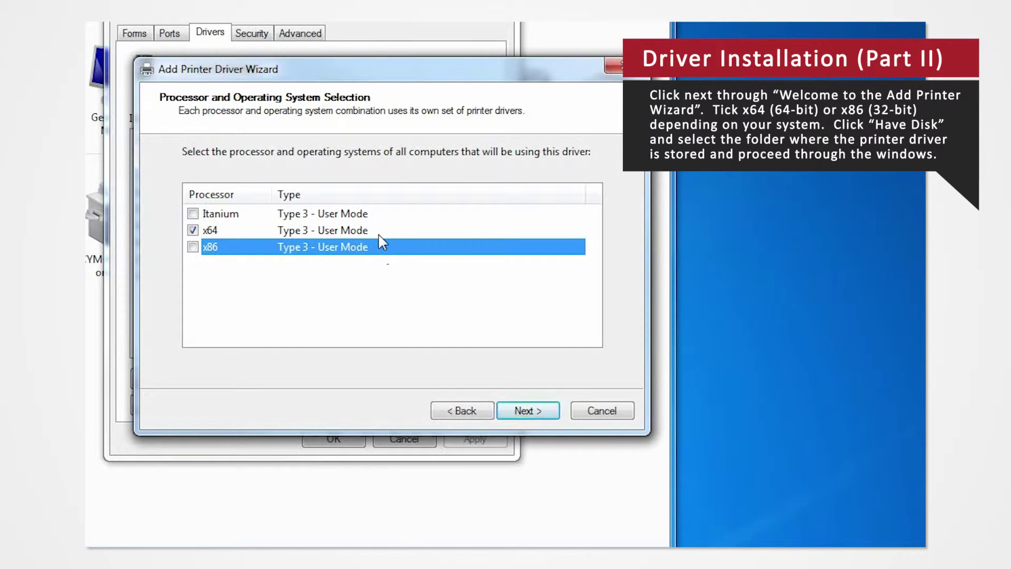
pyautogui.click(379, 234)
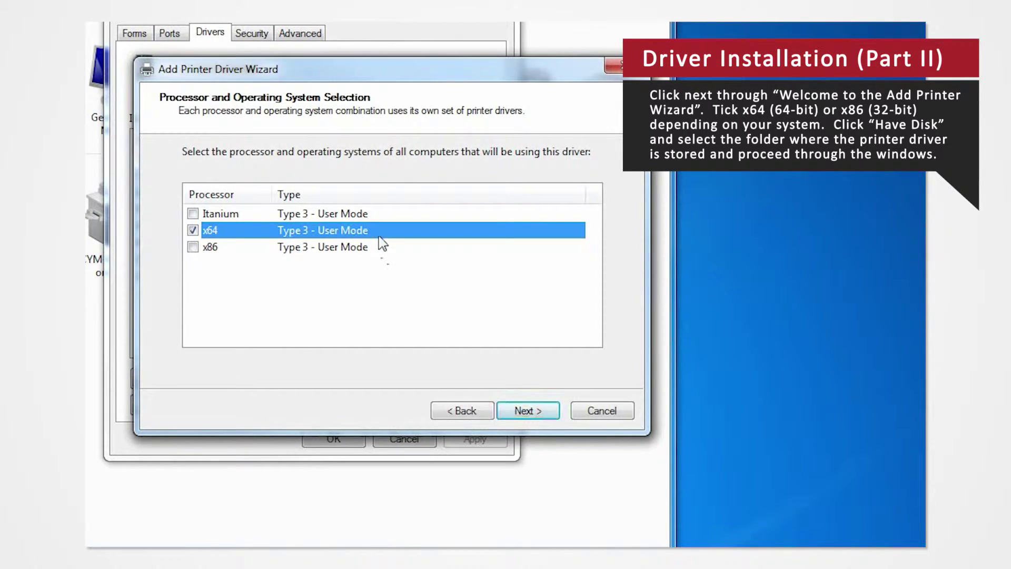
pyautogui.click(508, 411)
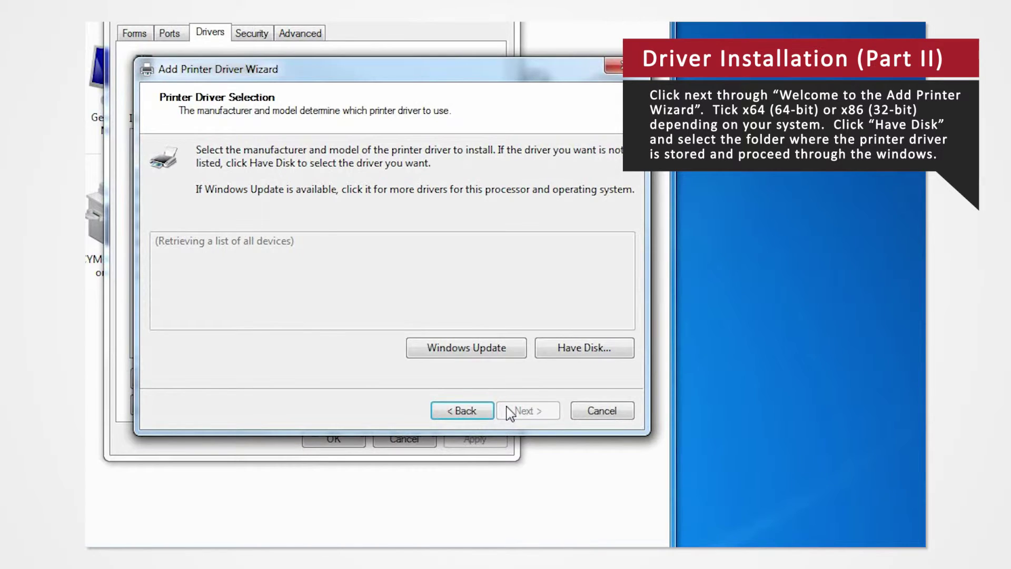
# Step: Load CPD981N0.INF from the extracted x64 driver folder on the desktop via Have Disk
pyautogui.click(583, 348)
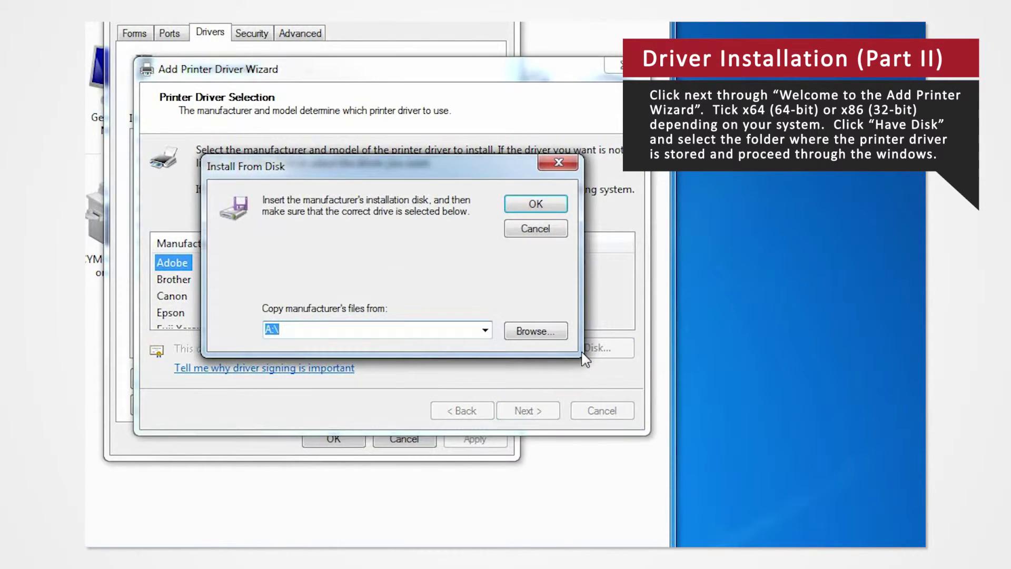
pyautogui.click(545, 331)
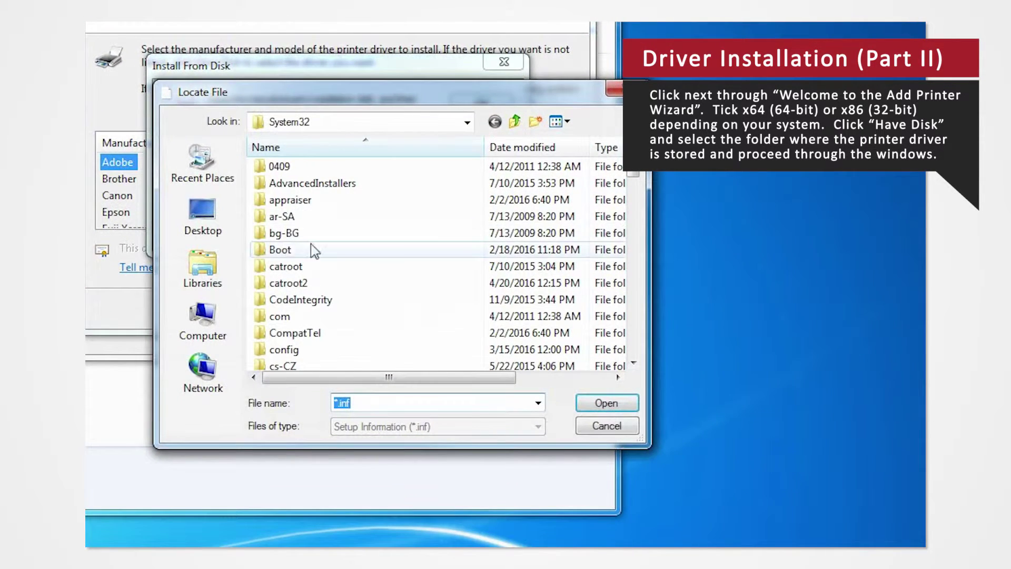
pyautogui.click(209, 224)
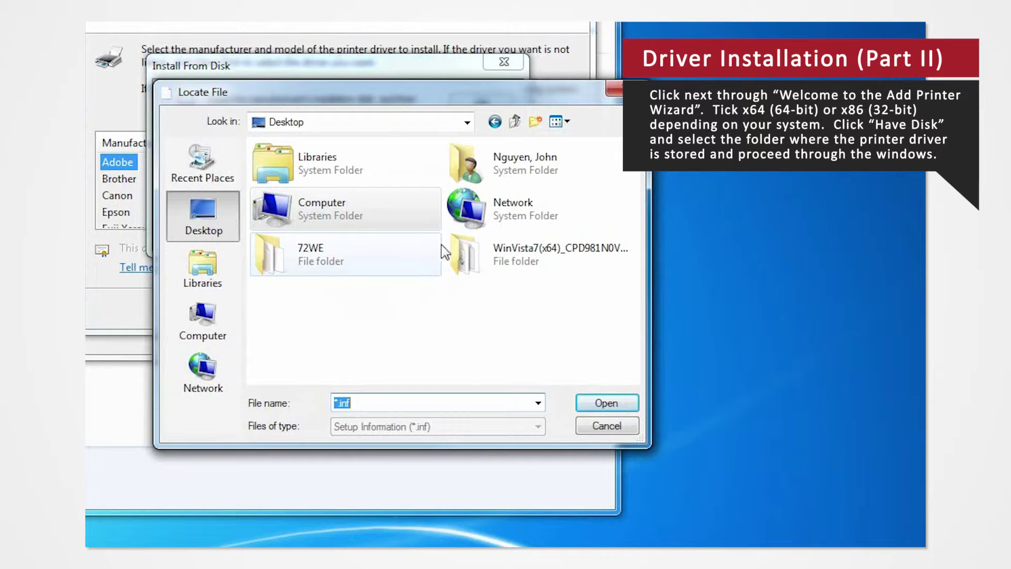
pyautogui.click(449, 246)
pyautogui.doubleClick(449, 246)
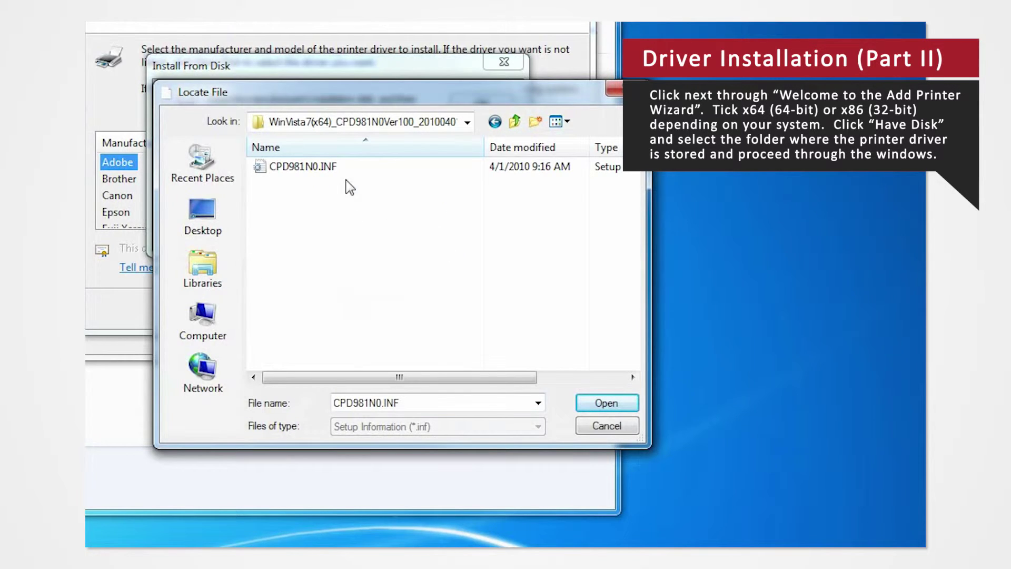
pyautogui.click(329, 168)
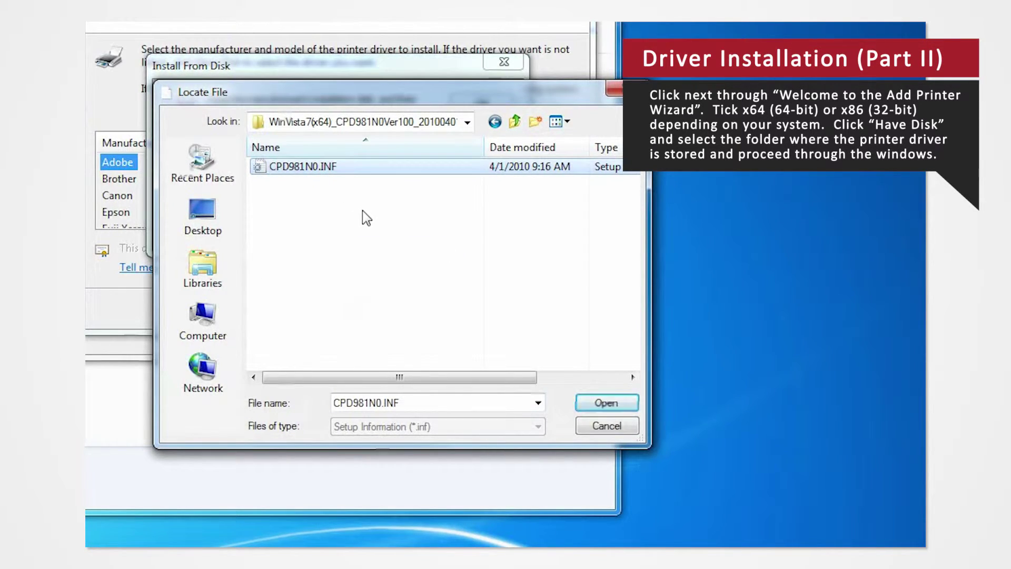
pyautogui.click(616, 402)
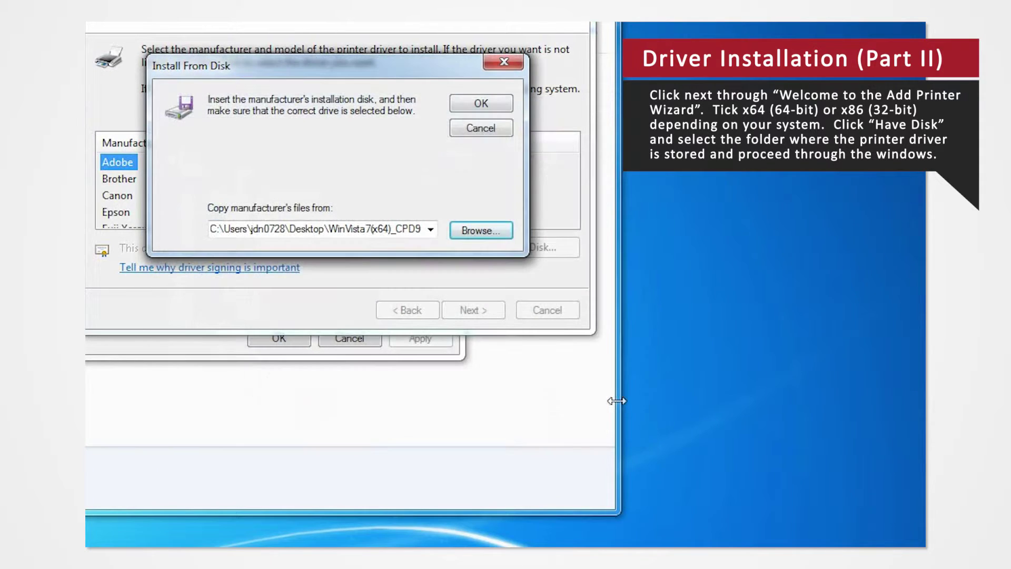
pyautogui.click(481, 105)
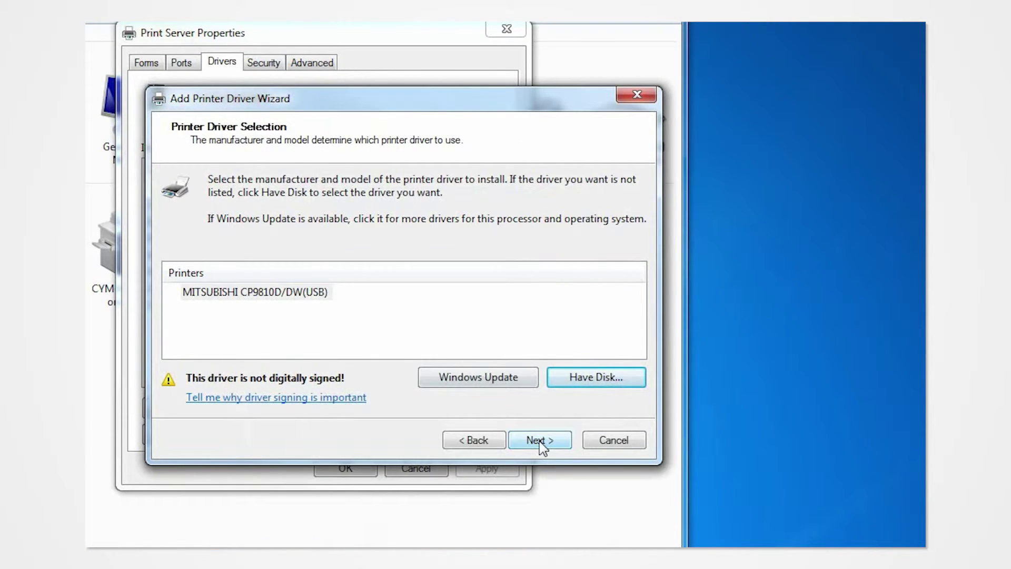
# Step: Install the MITSUBISHI CP9810D/DW(USB) driver and finish the wizard
pyautogui.click(539, 441)
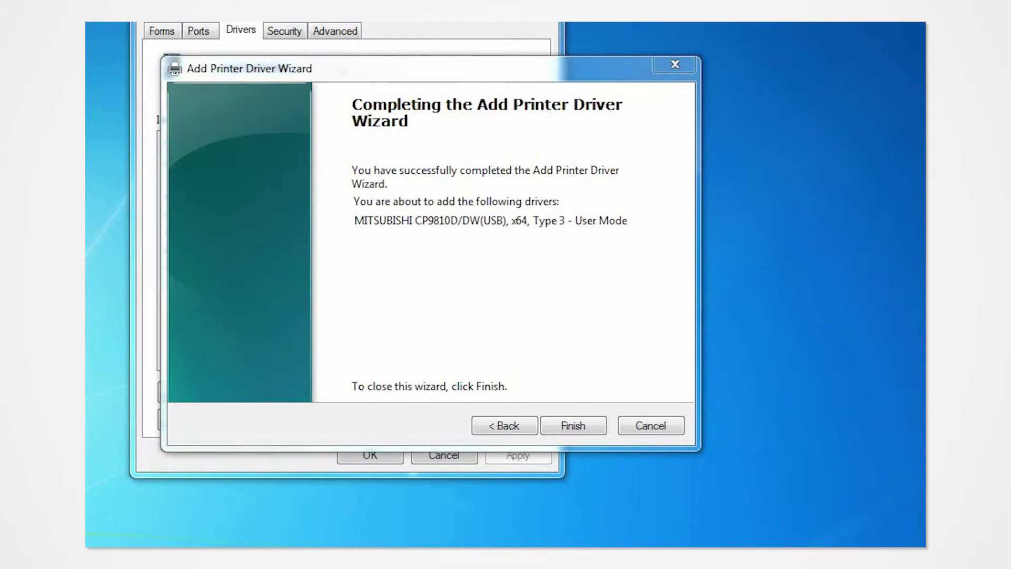
pyautogui.press('Return')
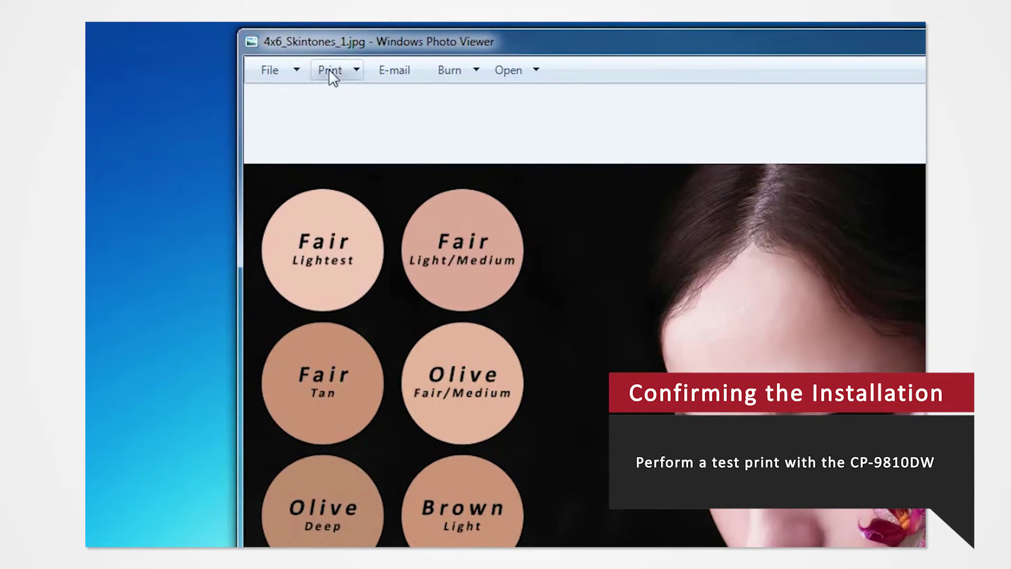
# Step: Print the skin-tones photo on the Mitsubishi printer using 10x15 (4x6") paper
pyautogui.click(342, 71)
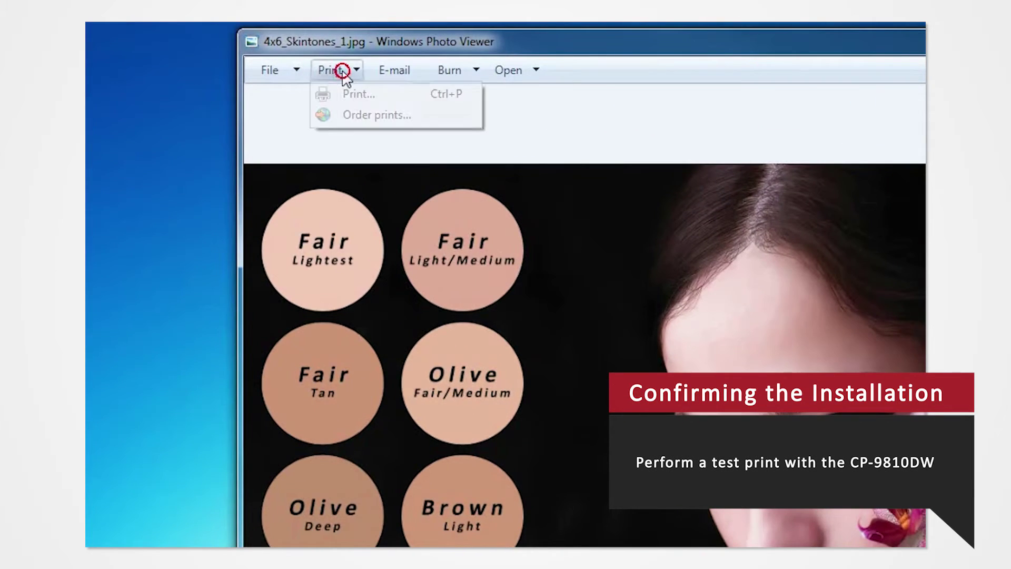
pyautogui.click(348, 95)
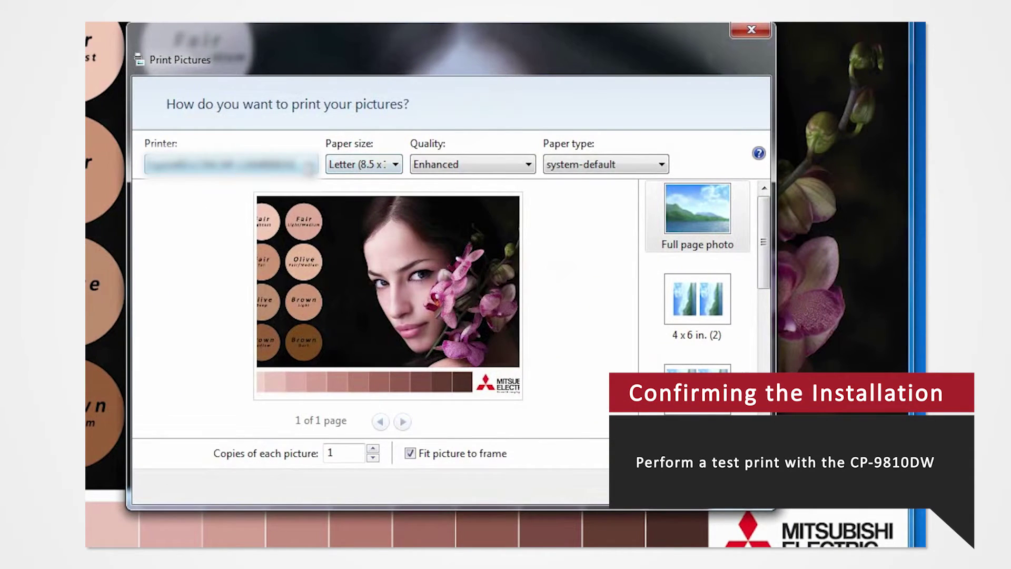
pyautogui.click(308, 165)
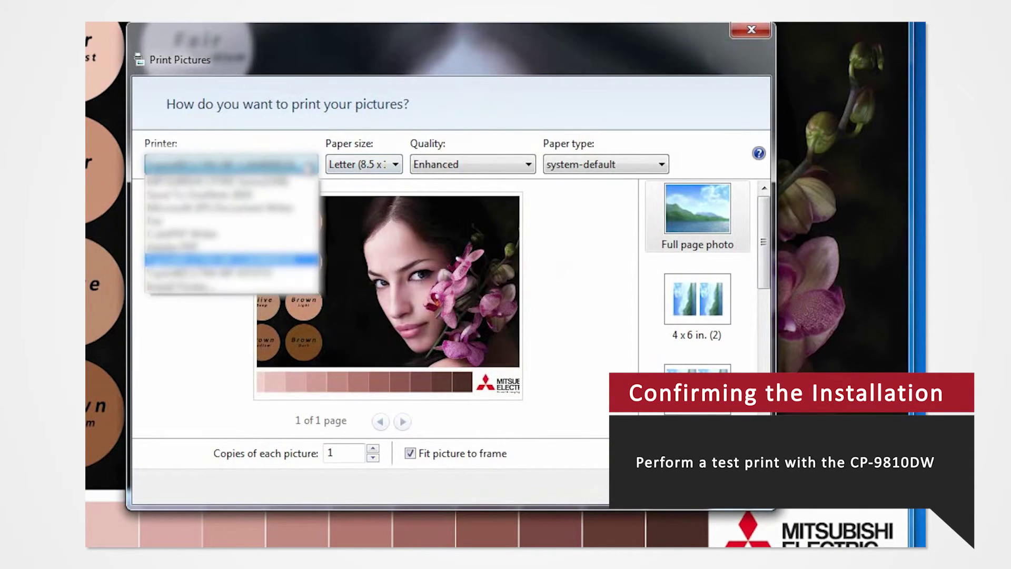
pyautogui.click(295, 182)
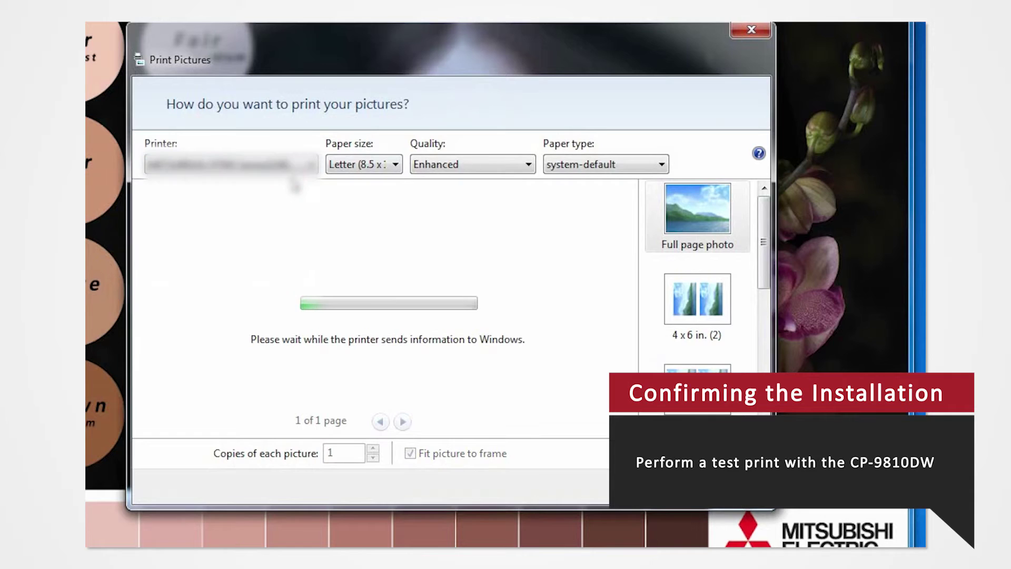
pyautogui.click(374, 163)
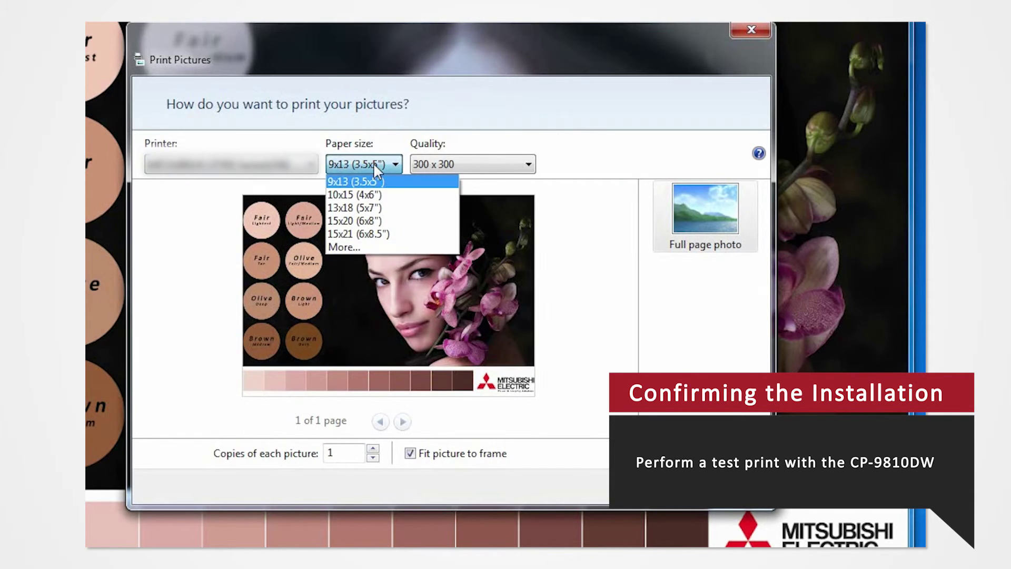
pyautogui.click(374, 194)
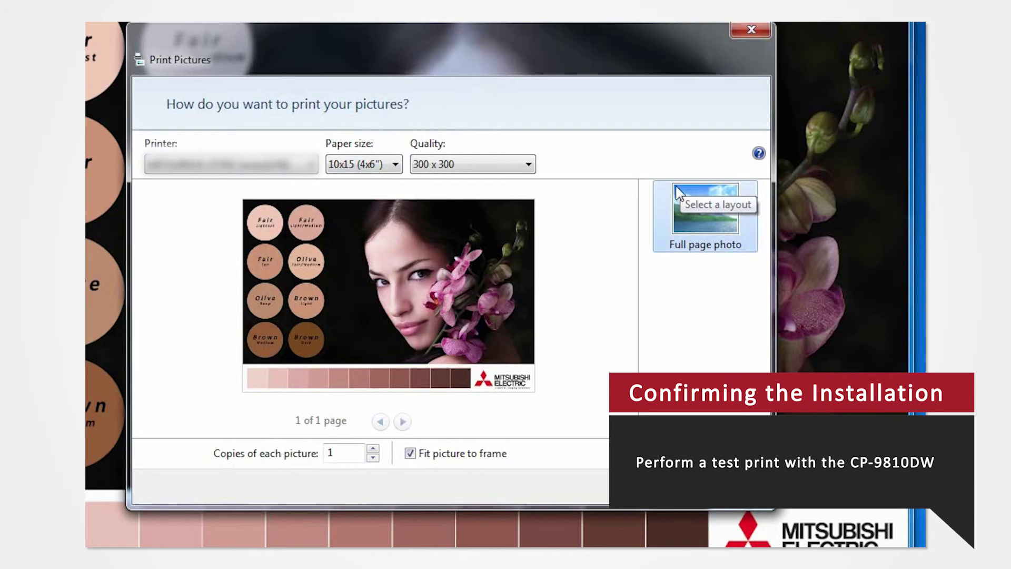
pyautogui.press('Return')
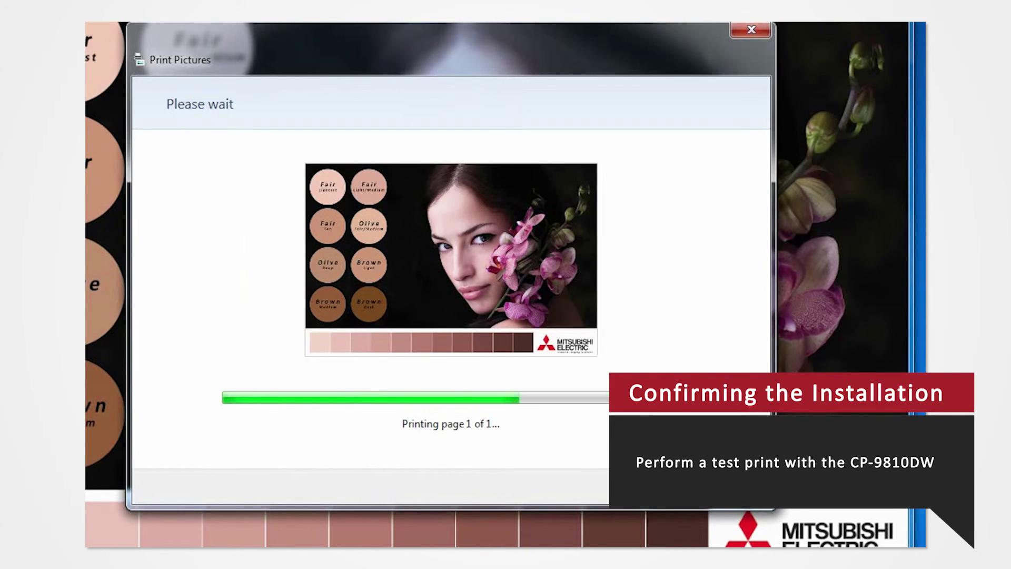